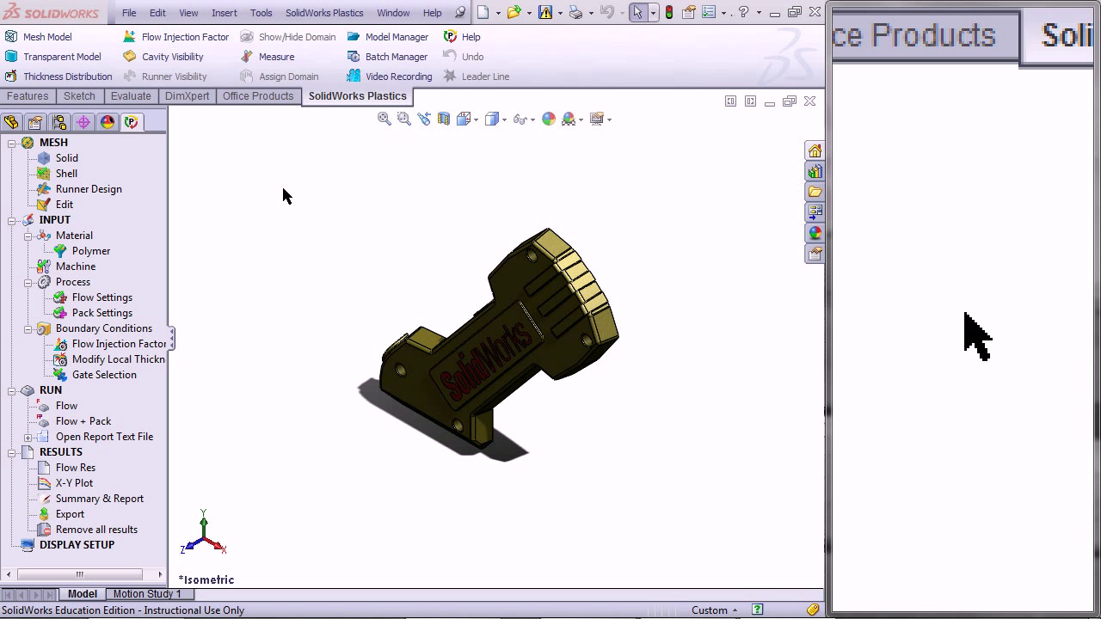
# - Check the Plastics display settings and close them with their values kept
pyautogui.click(461, 40)
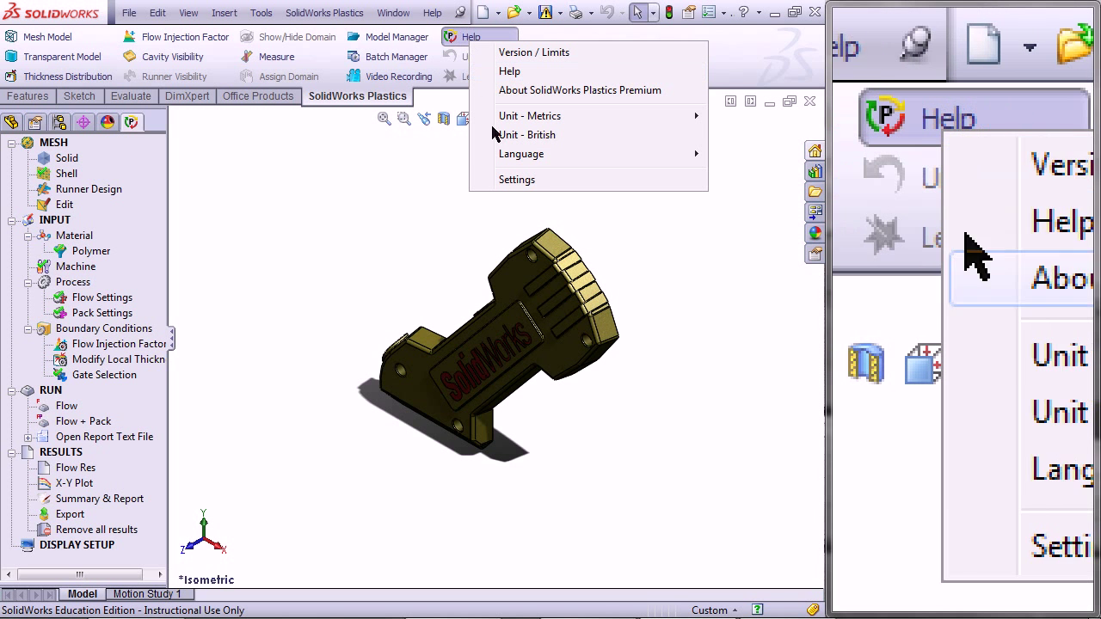
pyautogui.click(525, 180)
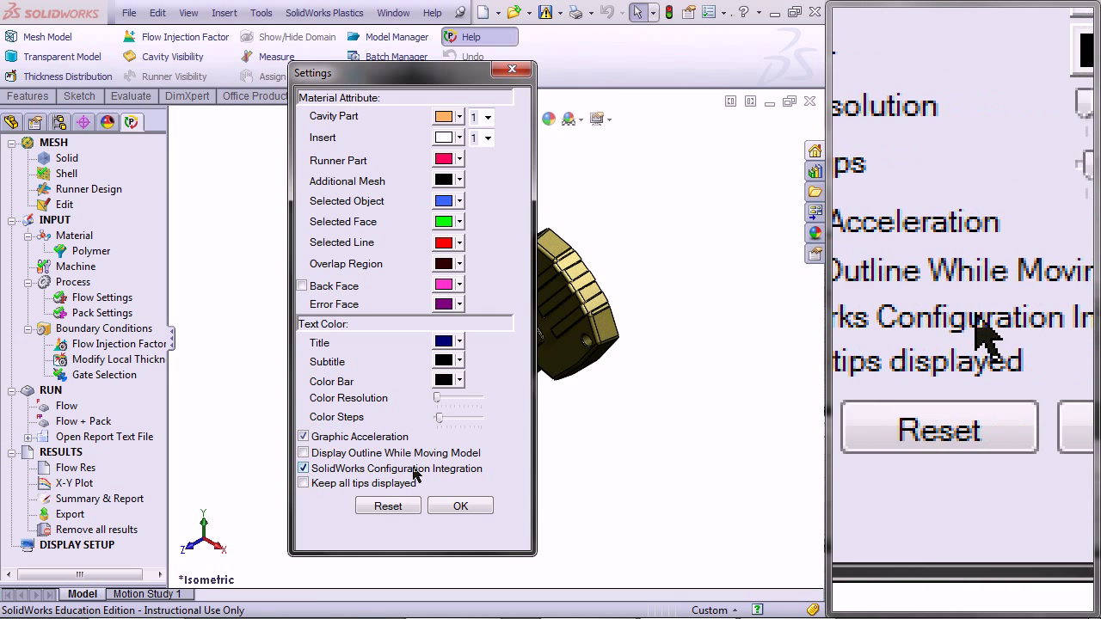
pyautogui.click(448, 507)
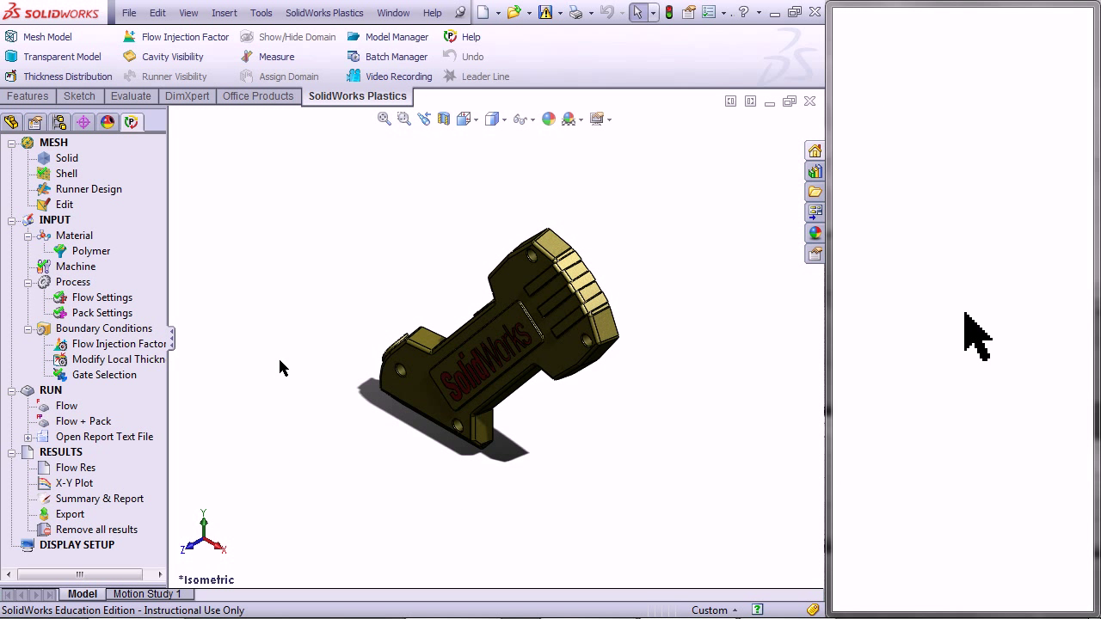
# - Activate the DesignChange configuration, confirm the Plastics project reload, and view the study tree
pyautogui.click(60, 123)
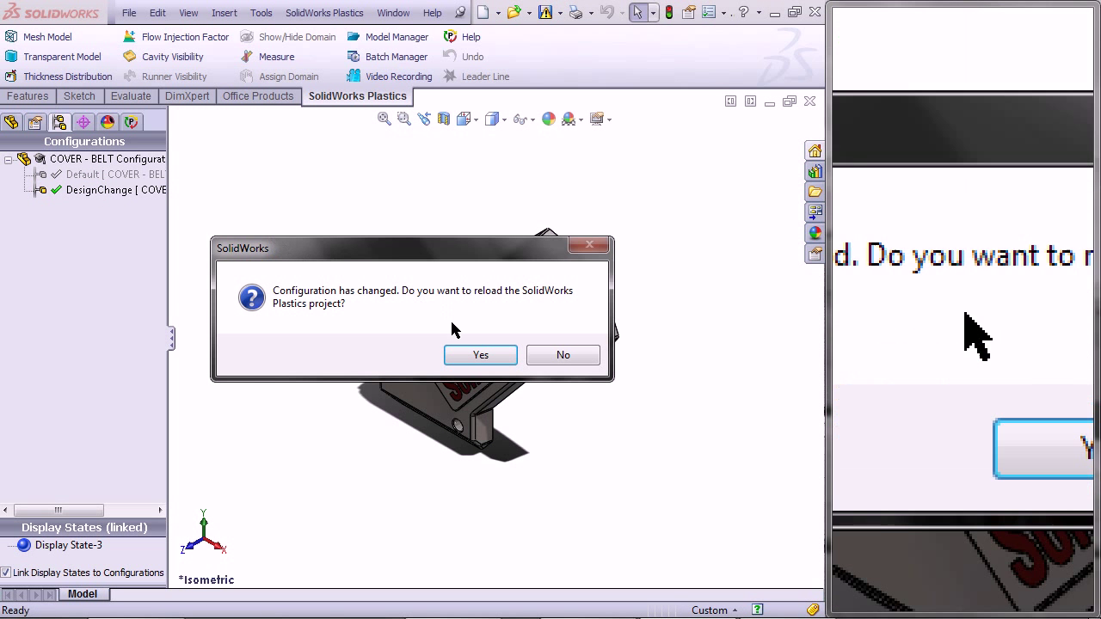
pyautogui.click(478, 355)
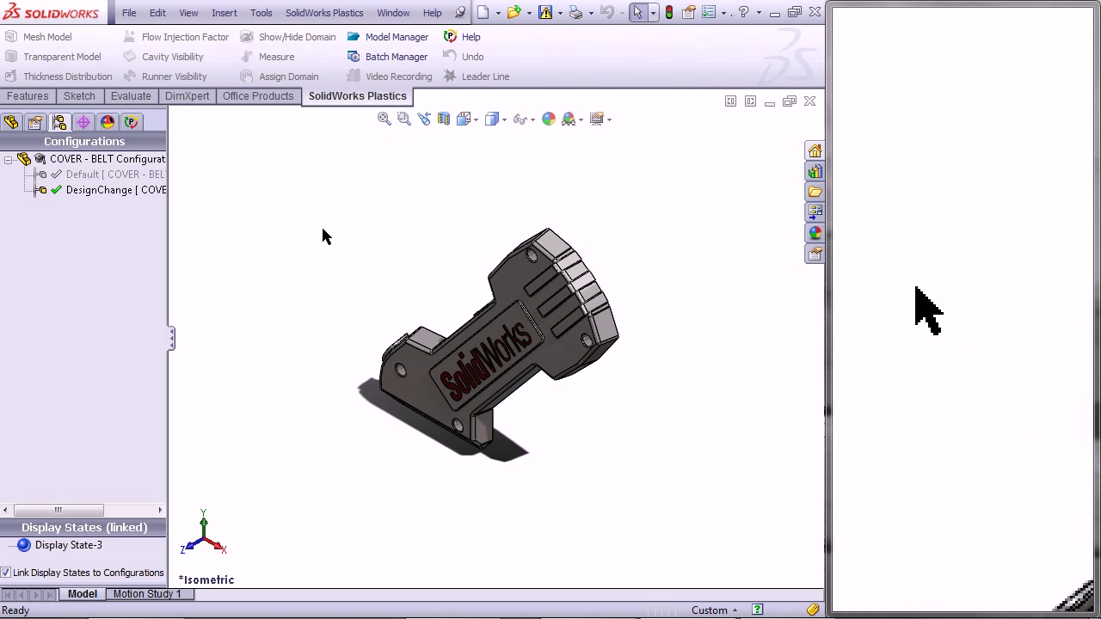
pyautogui.click(131, 123)
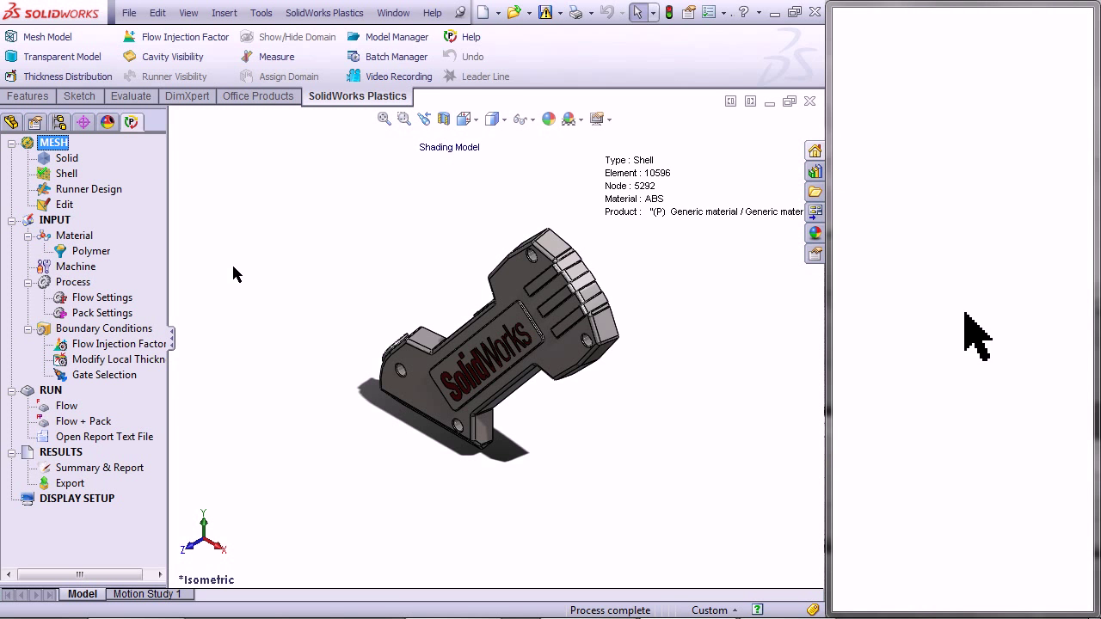
# - Make the Default configuration active again and confirm reloading its Plastics project
pyautogui.click(59, 123)
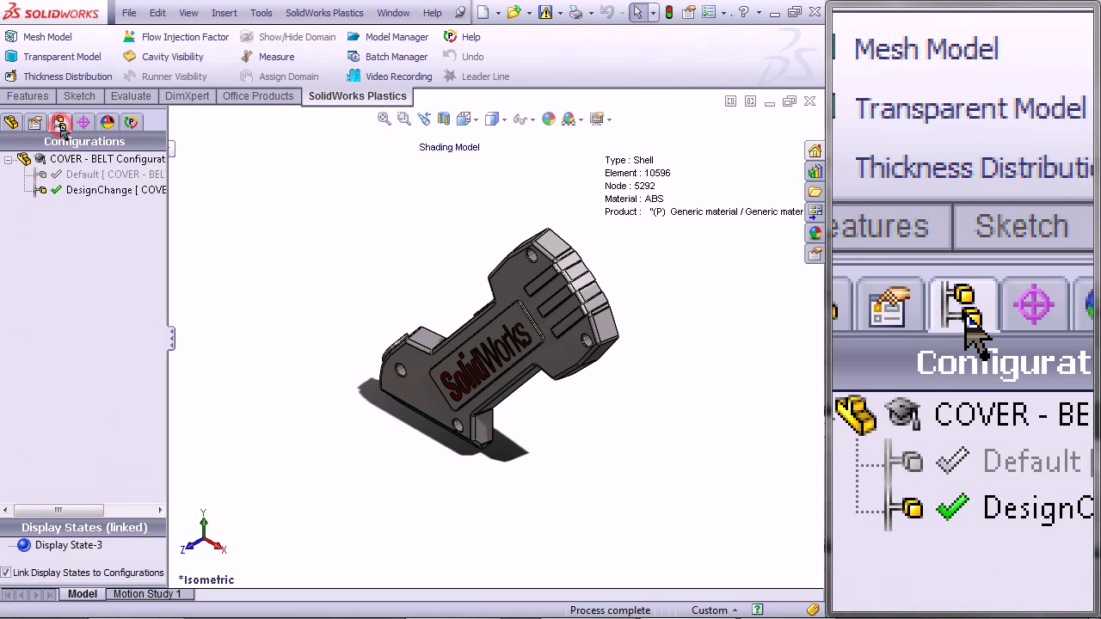
pyautogui.click(83, 175)
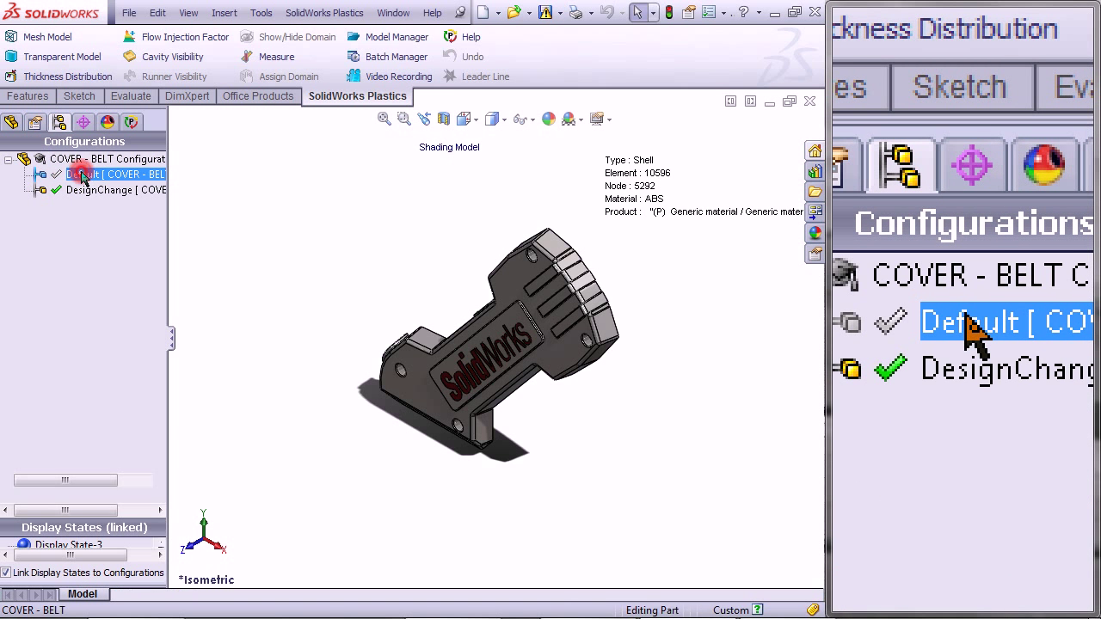
pyautogui.click(83, 176)
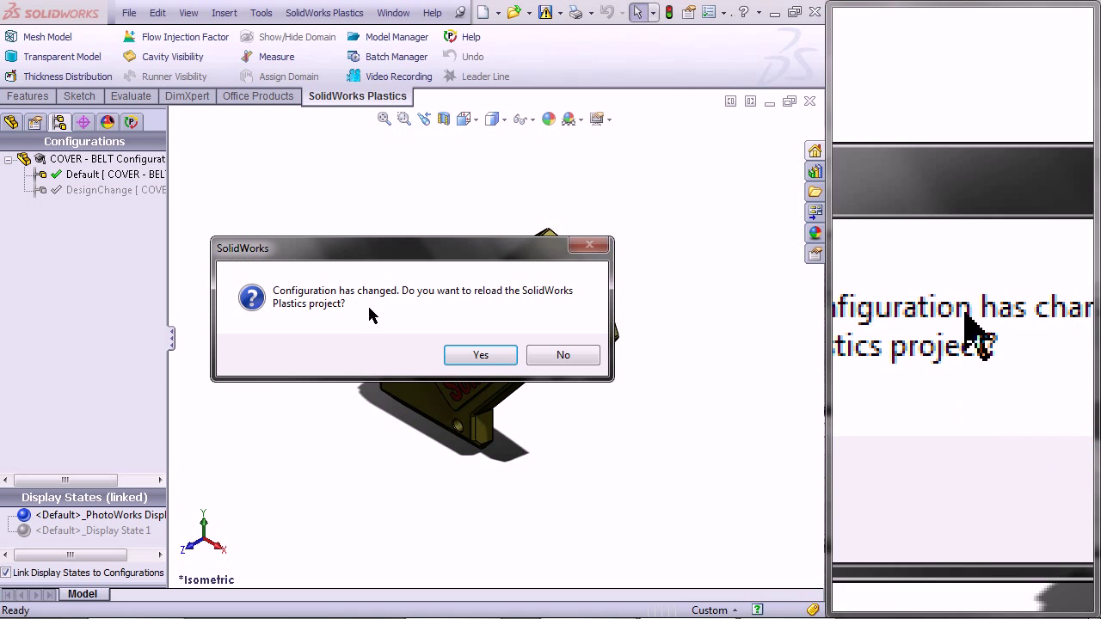
pyautogui.click(480, 356)
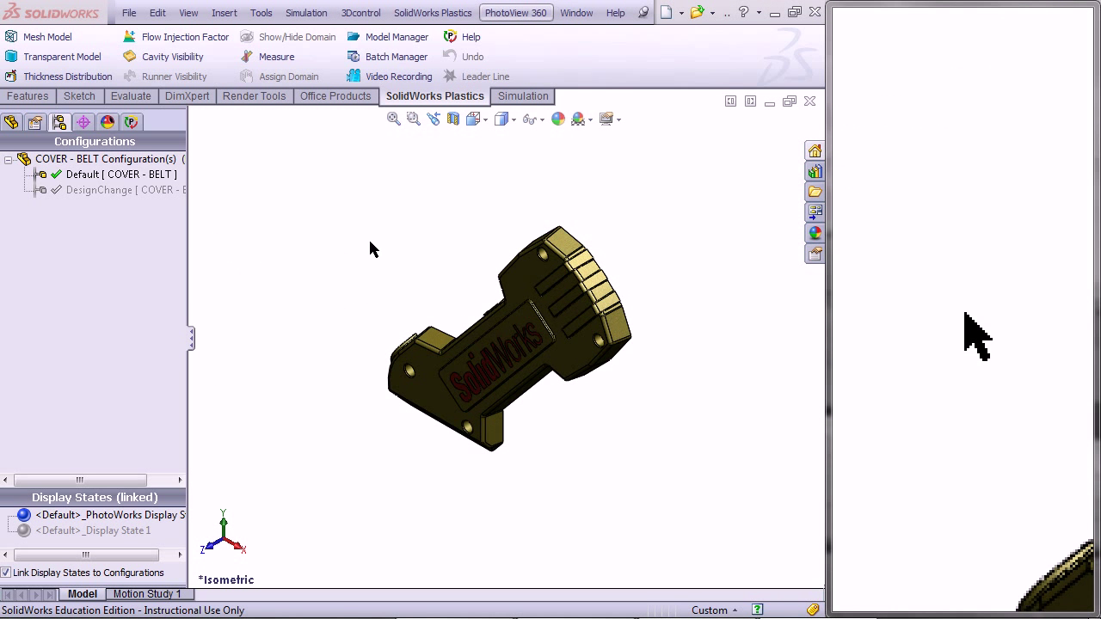
# - Browse Model Manager to the COVER - BELT tutorial folder
pyautogui.click(367, 37)
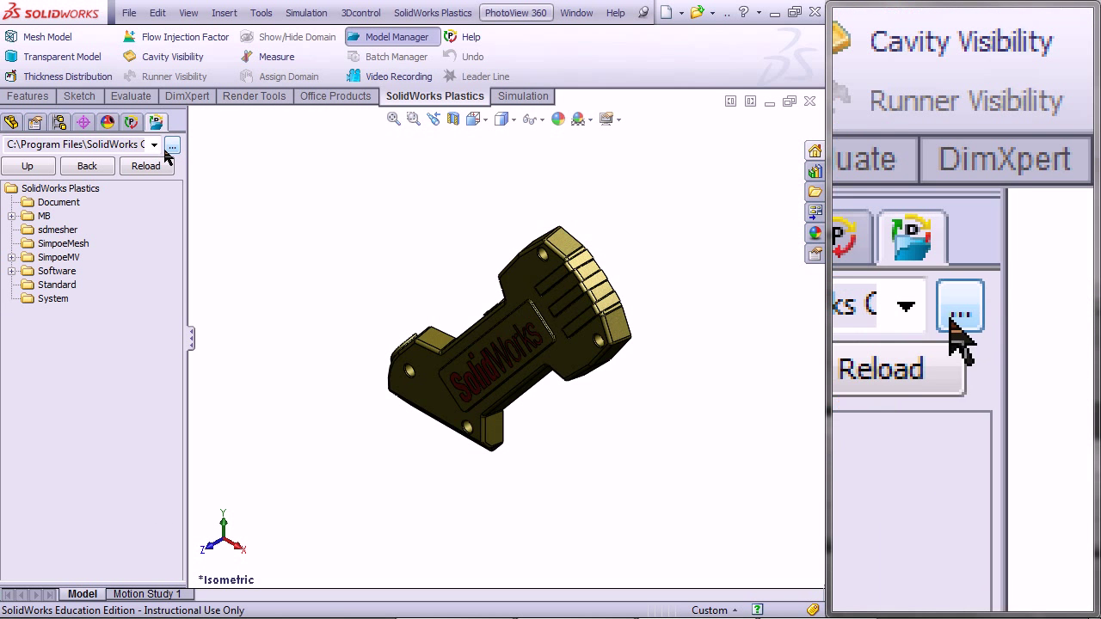
pyautogui.click(169, 146)
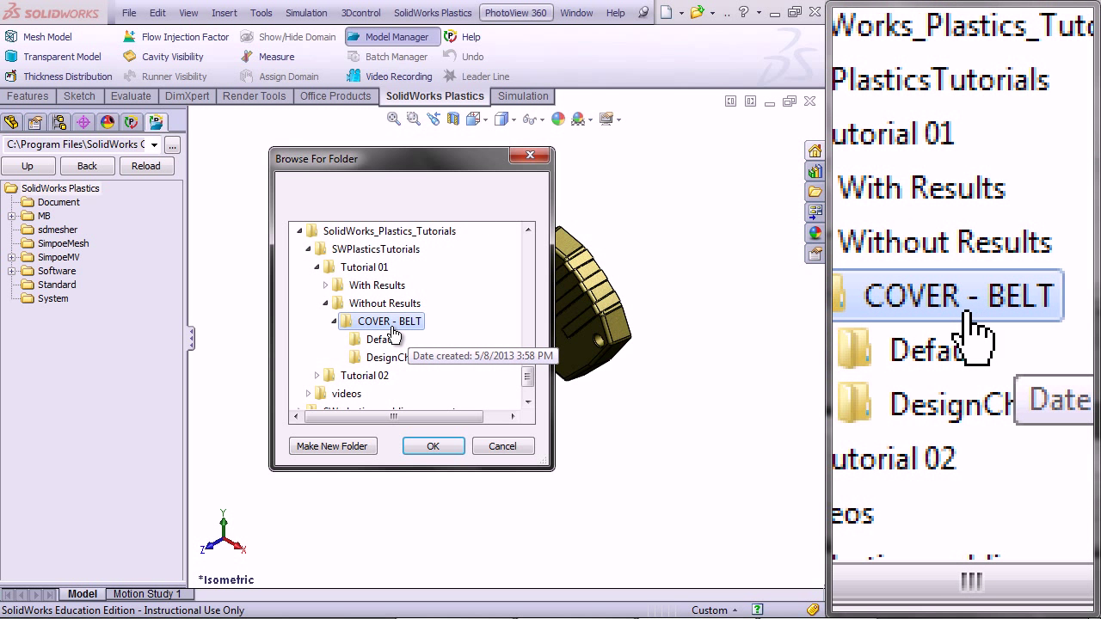
pyautogui.click(434, 446)
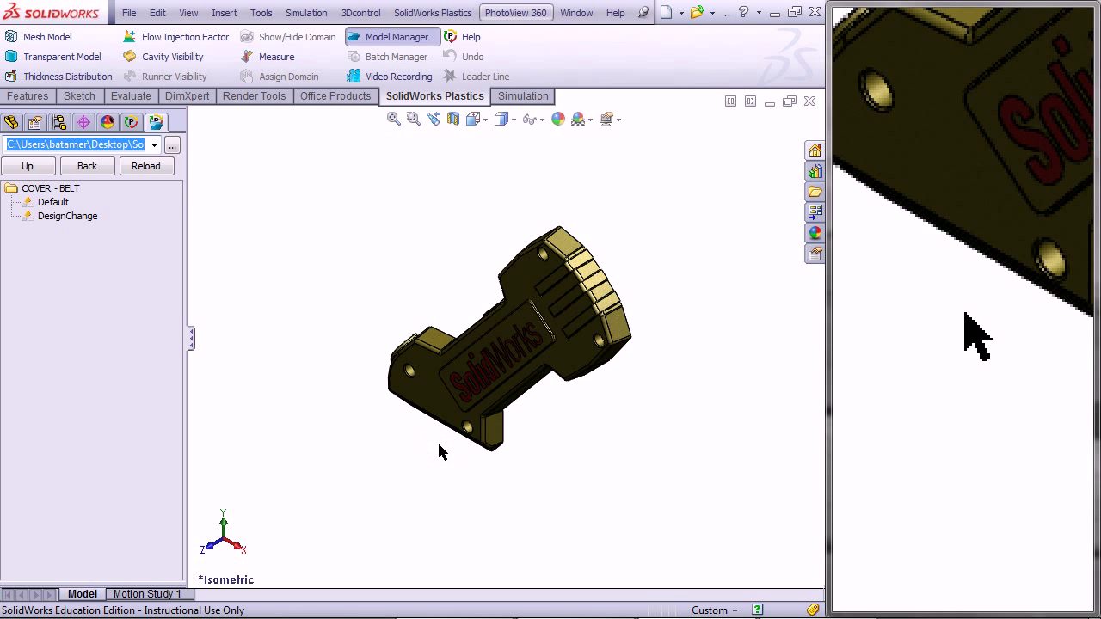
# - Copy the Default study's parameters and paste them into the DesignChange study
pyautogui.rightClick(58, 208)
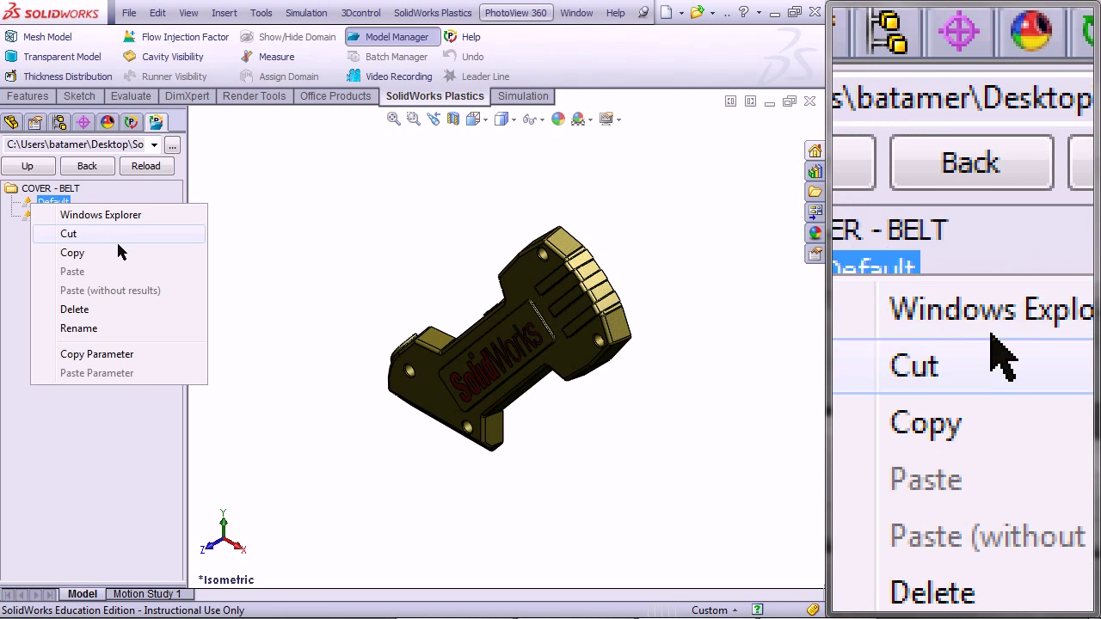
pyautogui.click(117, 355)
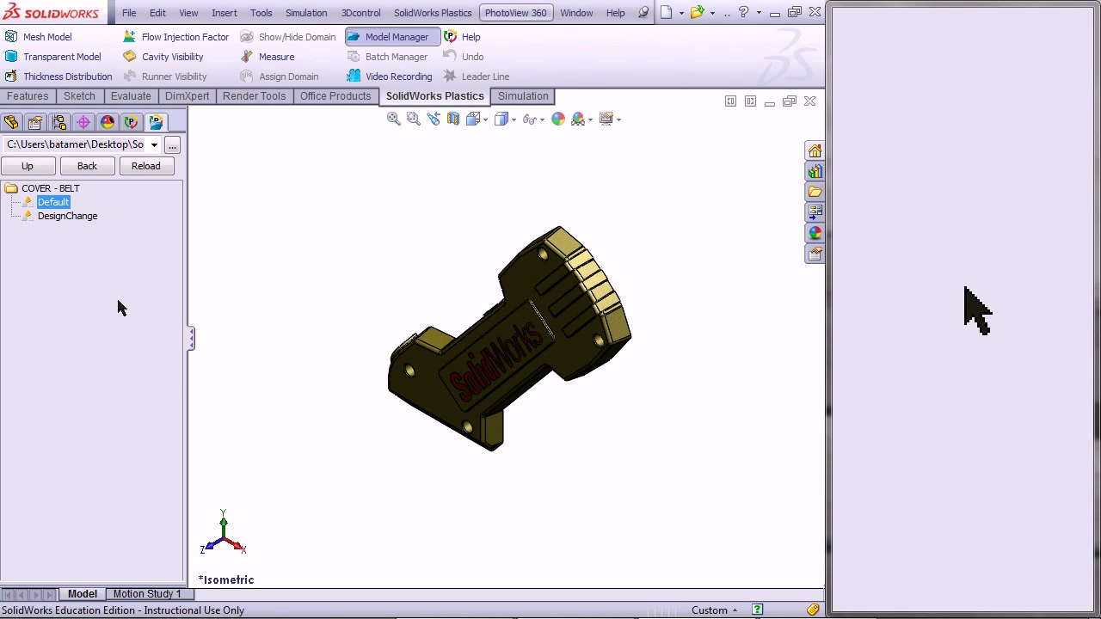
pyautogui.rightClick(69, 217)
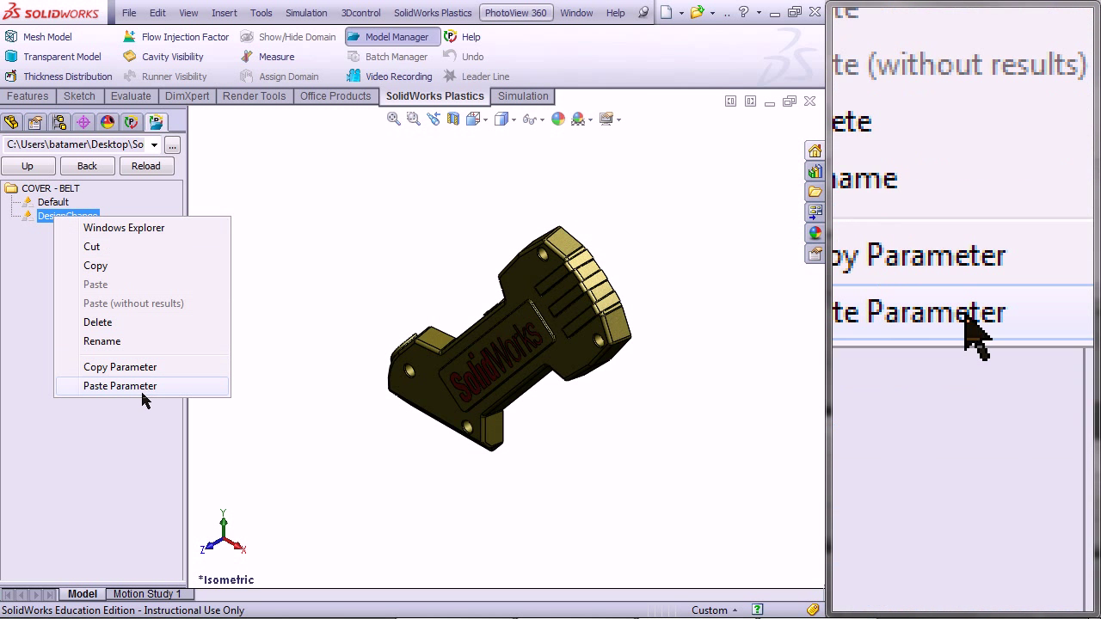
pyautogui.click(136, 388)
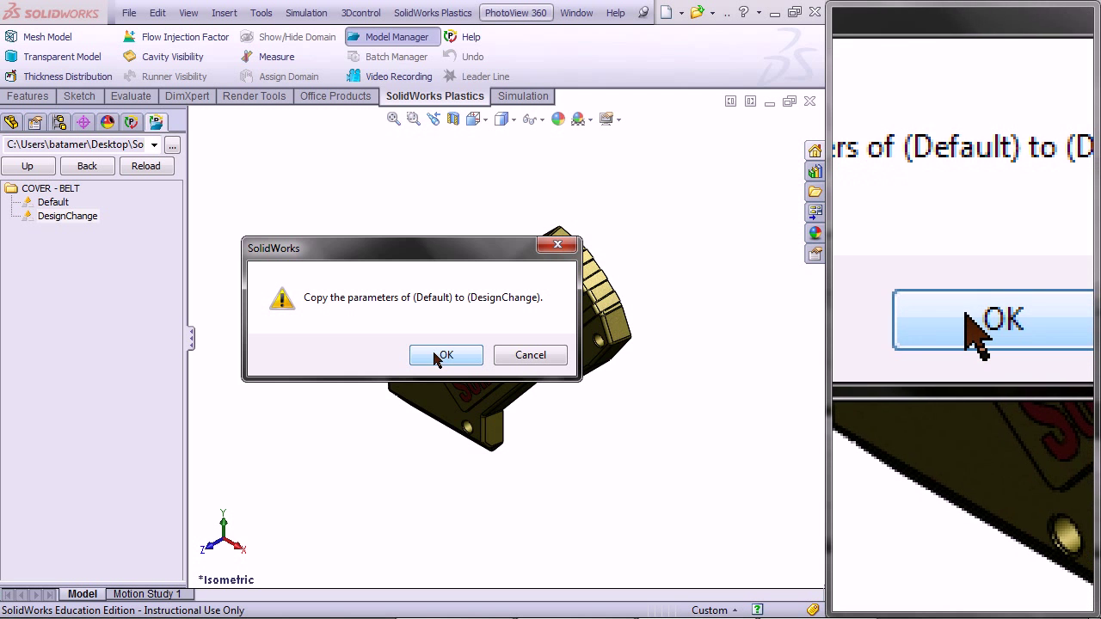
pyautogui.click(445, 355)
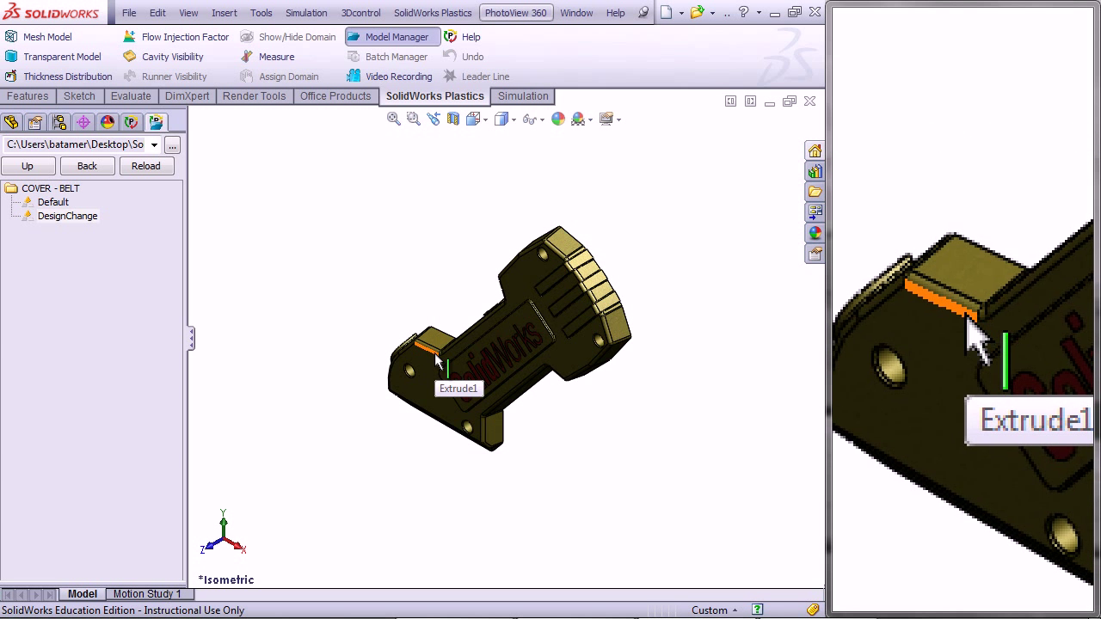
# - Activate DesignChange, reload its Plastics project, and return to the PlasticsManager study tree
pyautogui.click(59, 122)
pyautogui.click(88, 177)
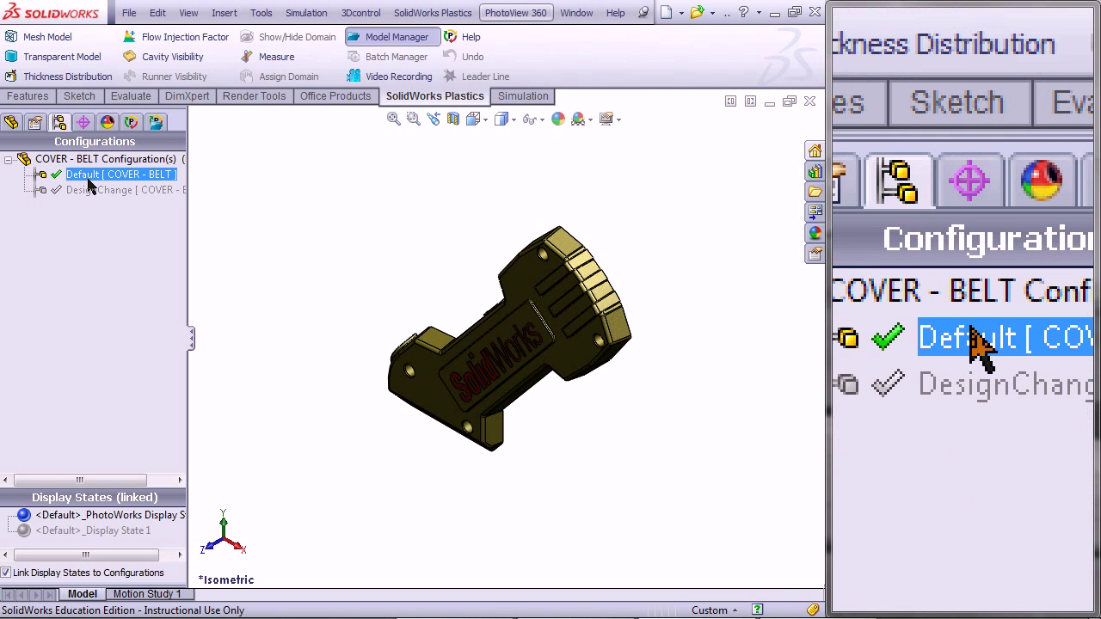
pyautogui.doubleClick(93, 191)
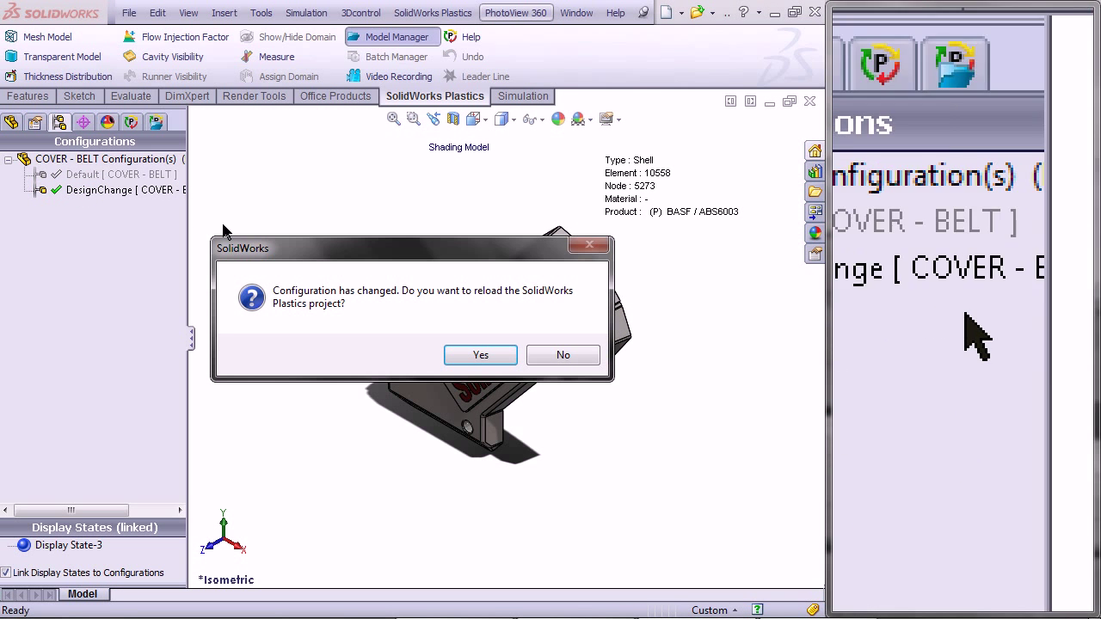
pyautogui.click(479, 356)
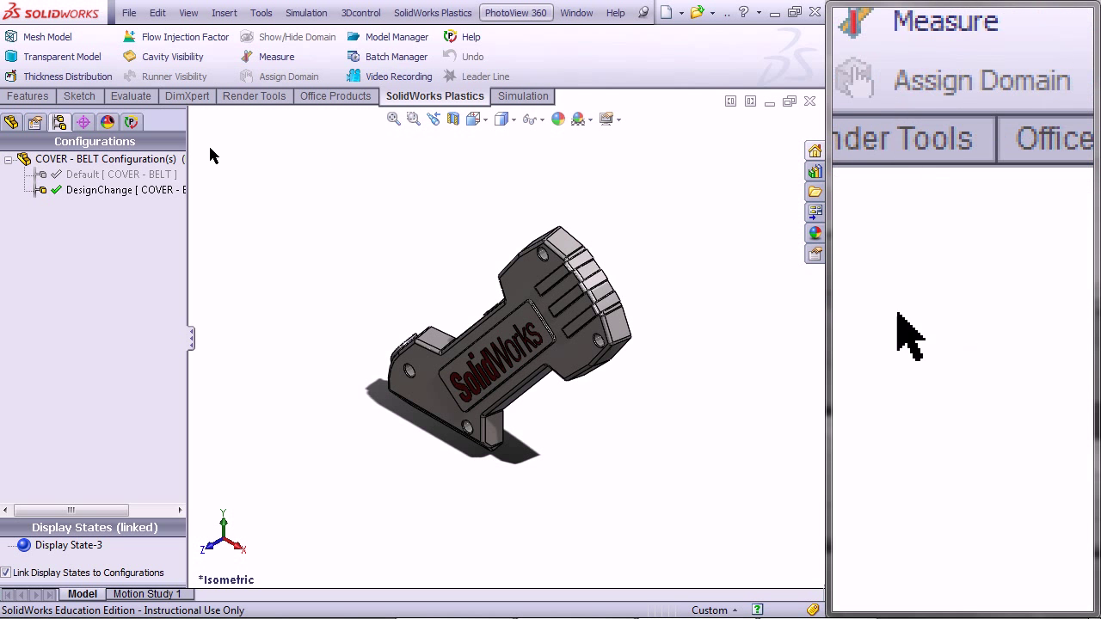
pyautogui.click(130, 123)
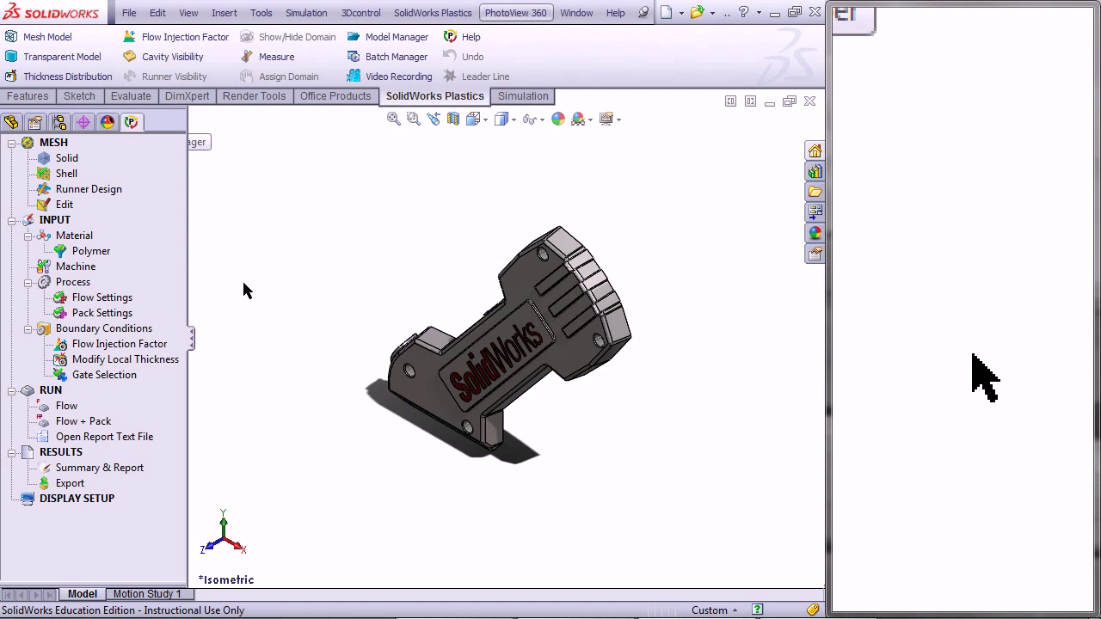
pyautogui.click(113, 378)
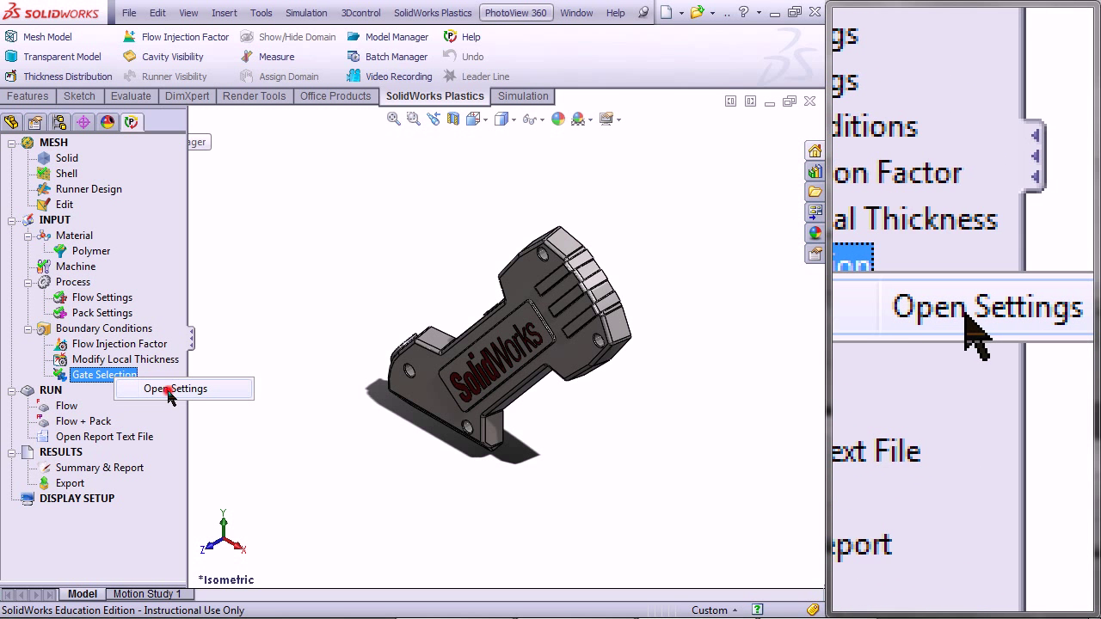
# - Place a 7 mm gate at a node near the middle of the underside face
pyautogui.click(171, 391)
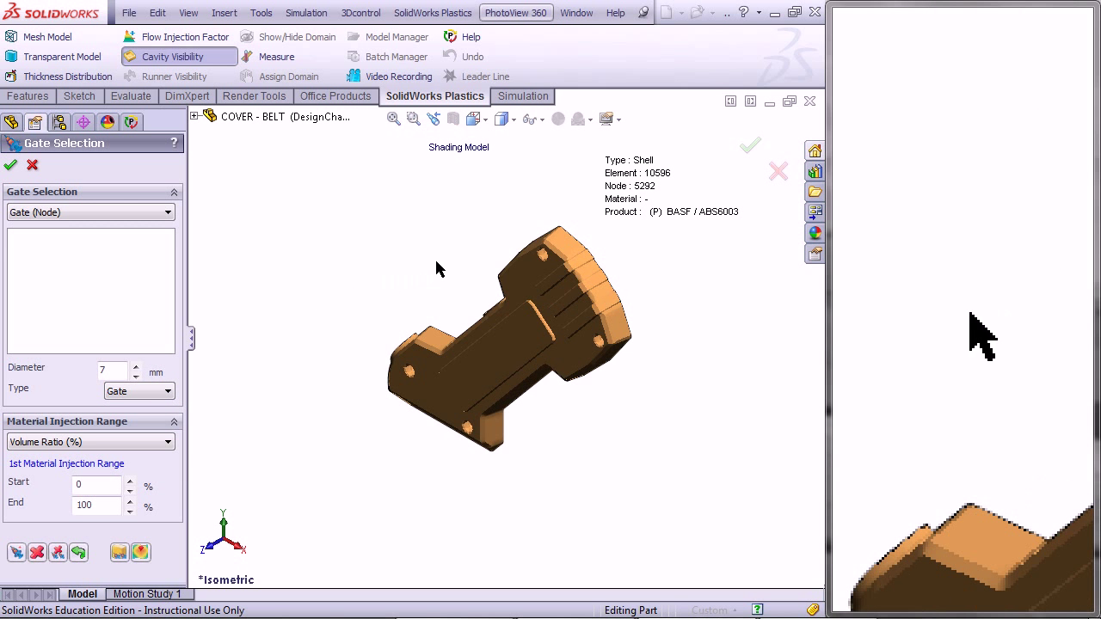
pyautogui.moveTo(436, 263); pyautogui.dragTo(329, 504, button='middle')
pyautogui.scroll(-5, 468, 371)
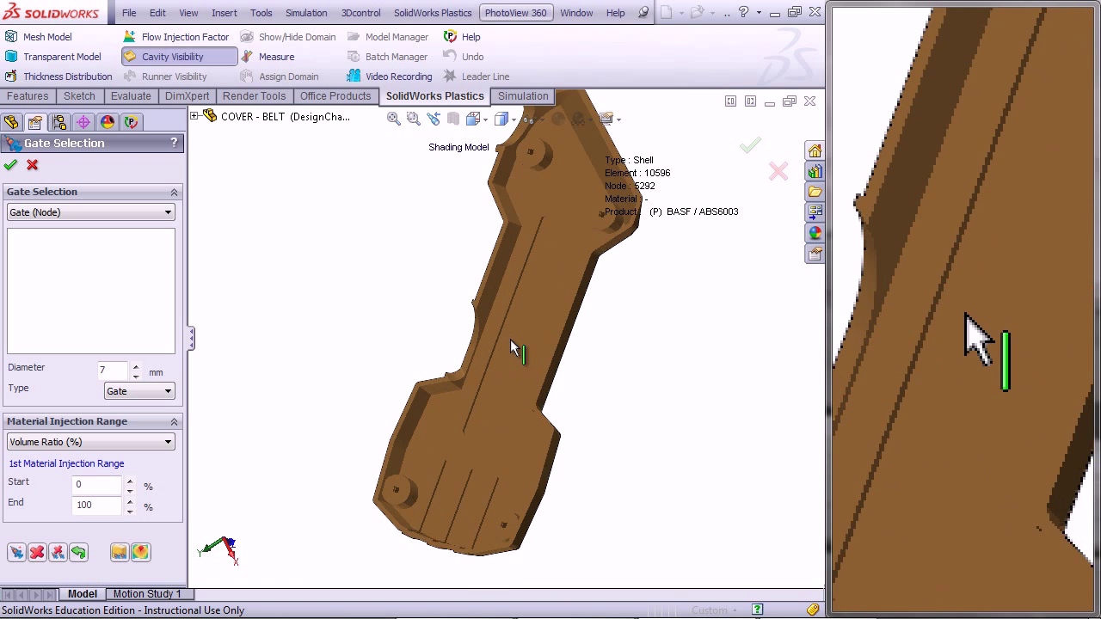
pyautogui.scroll(-2, 533, 353)
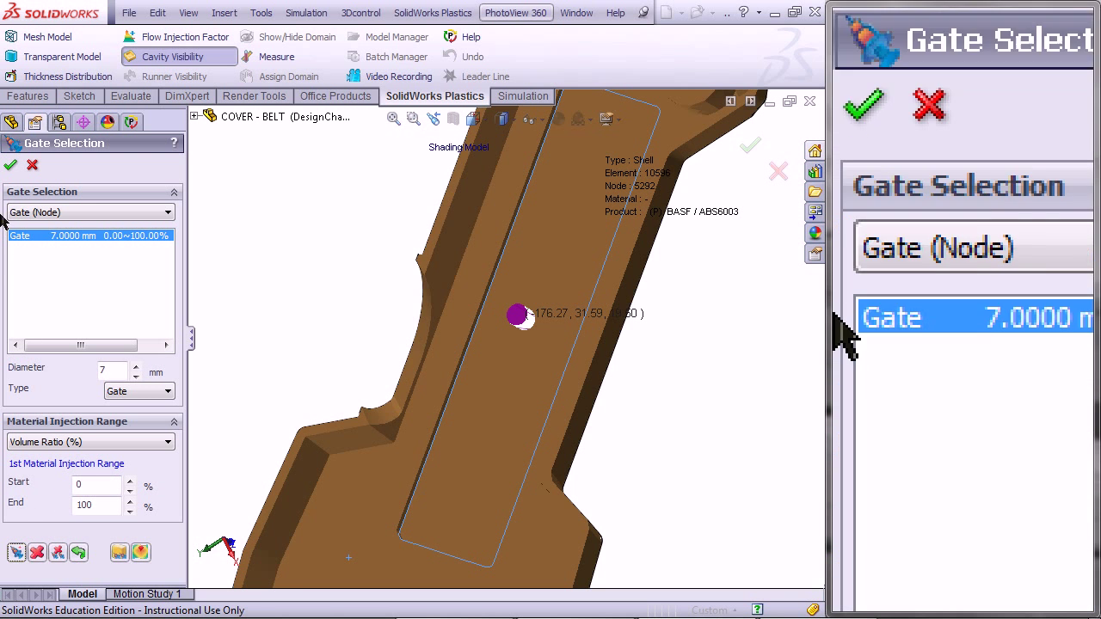
pyautogui.click(11, 167)
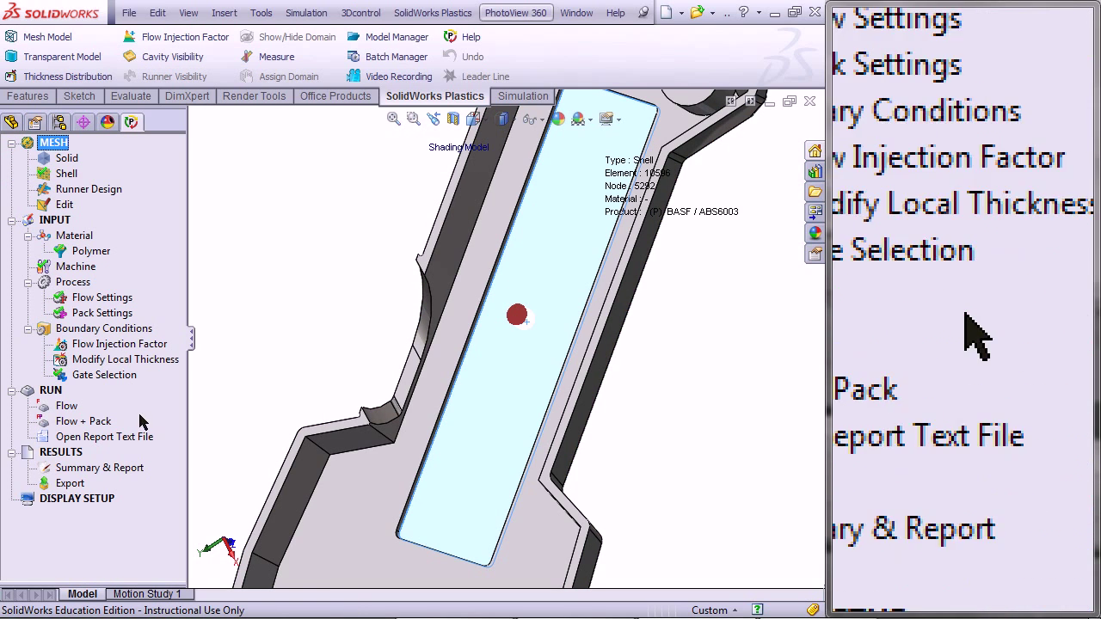
# - Run the flow analysis and show the 0.9985 s fill-time plot with air traps, zoomed to fit
pyautogui.click(242, 429)
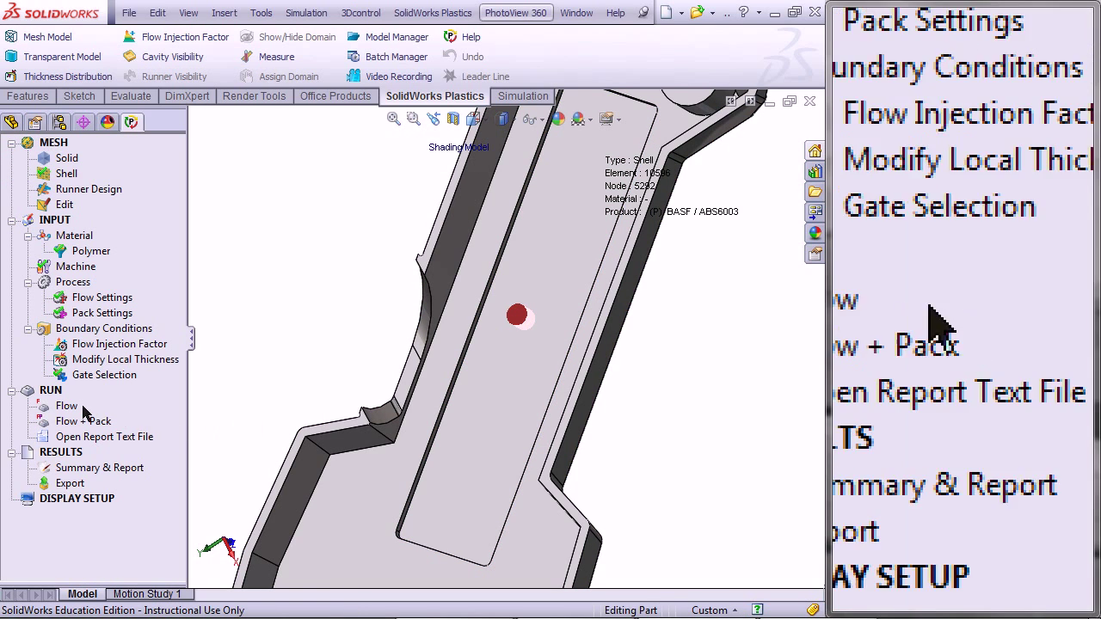
pyautogui.rightClick(60, 407)
pyautogui.click(97, 418)
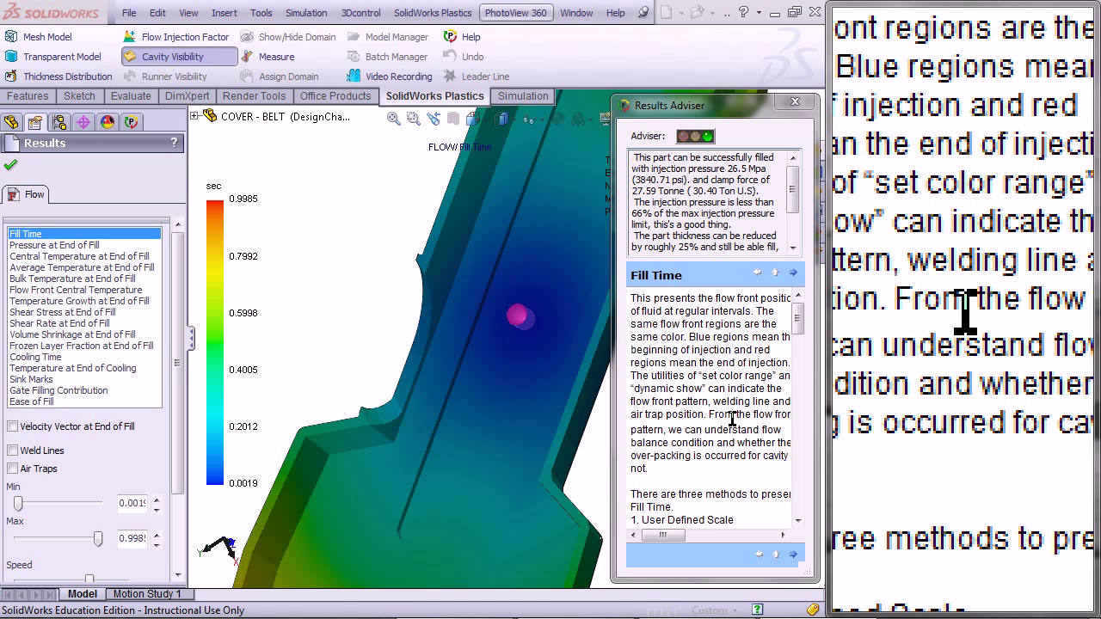
pyautogui.click(795, 101)
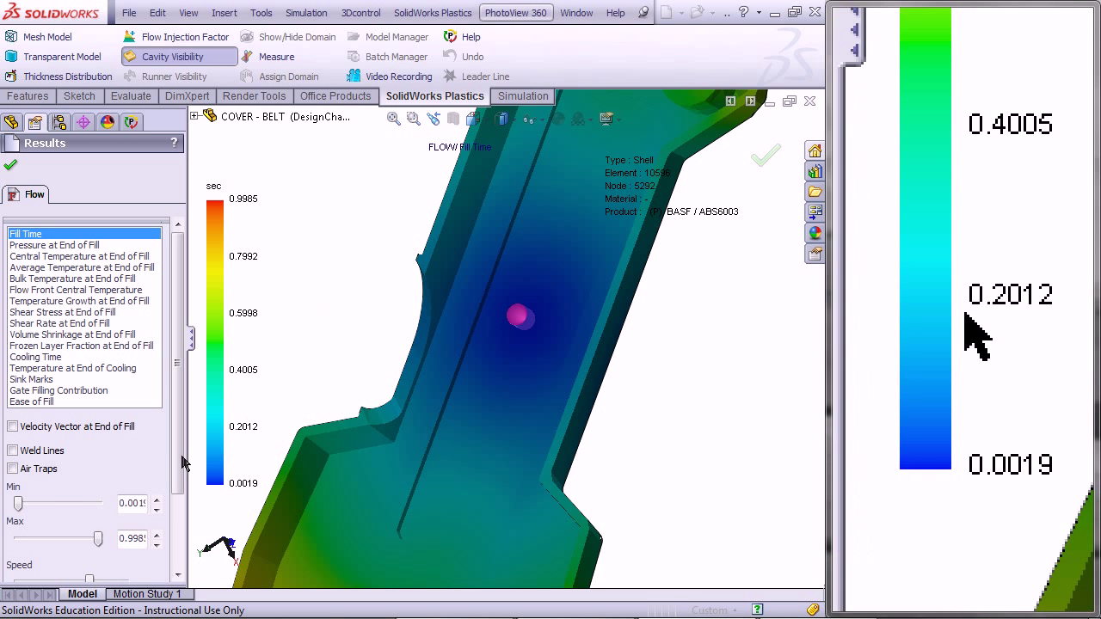
pyautogui.click(29, 471)
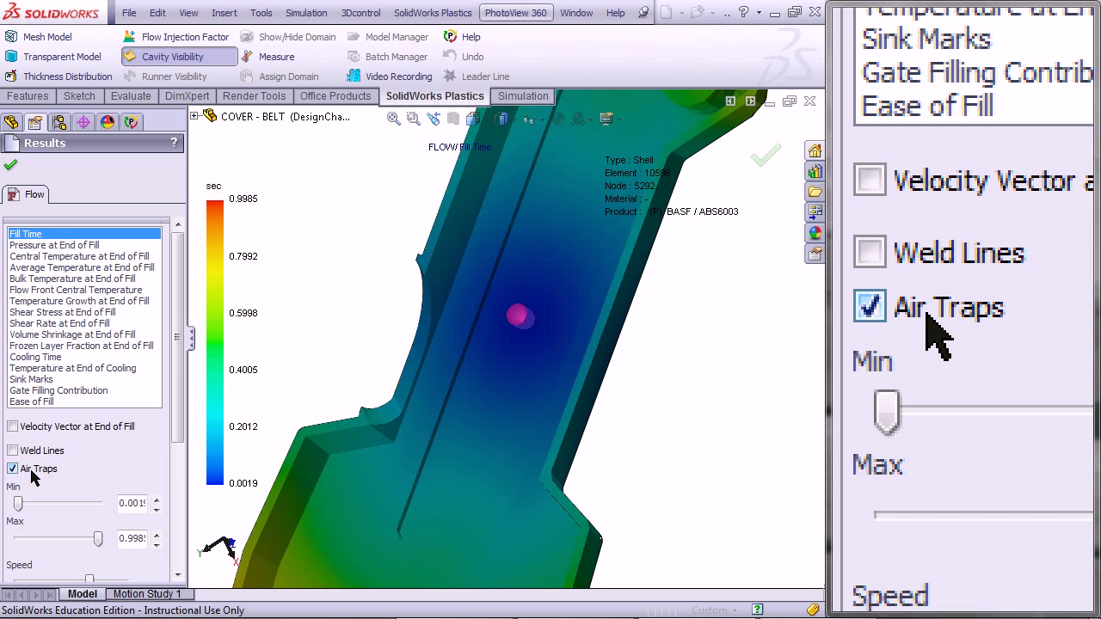
pyautogui.press('f')
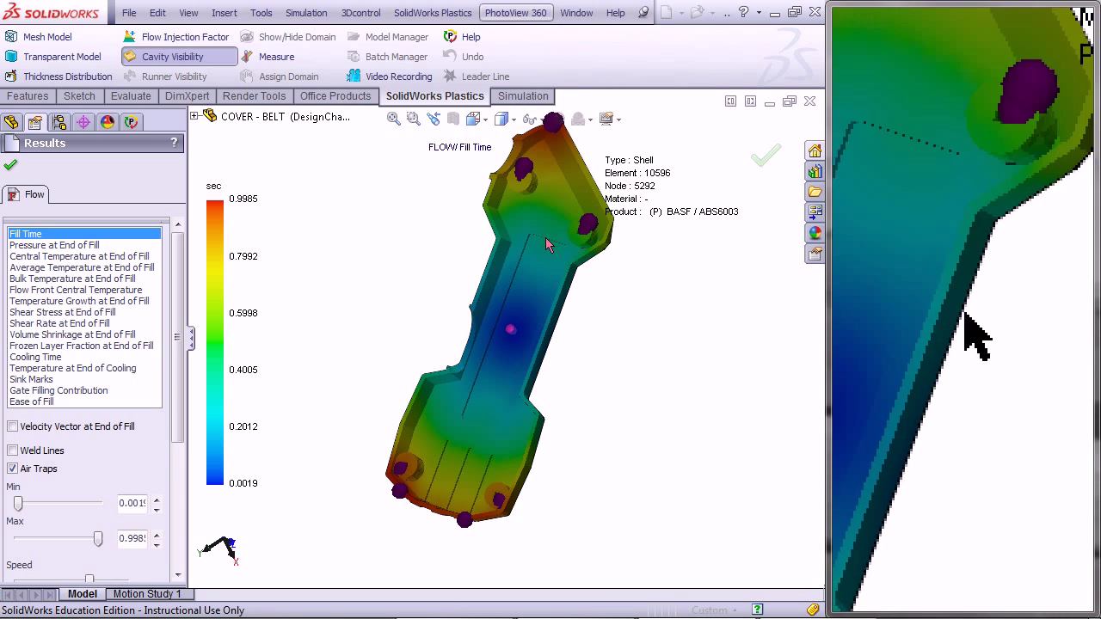
# - Inspect the air traps from the Back view, then close the fill-time results
pyautogui.click(482, 124)
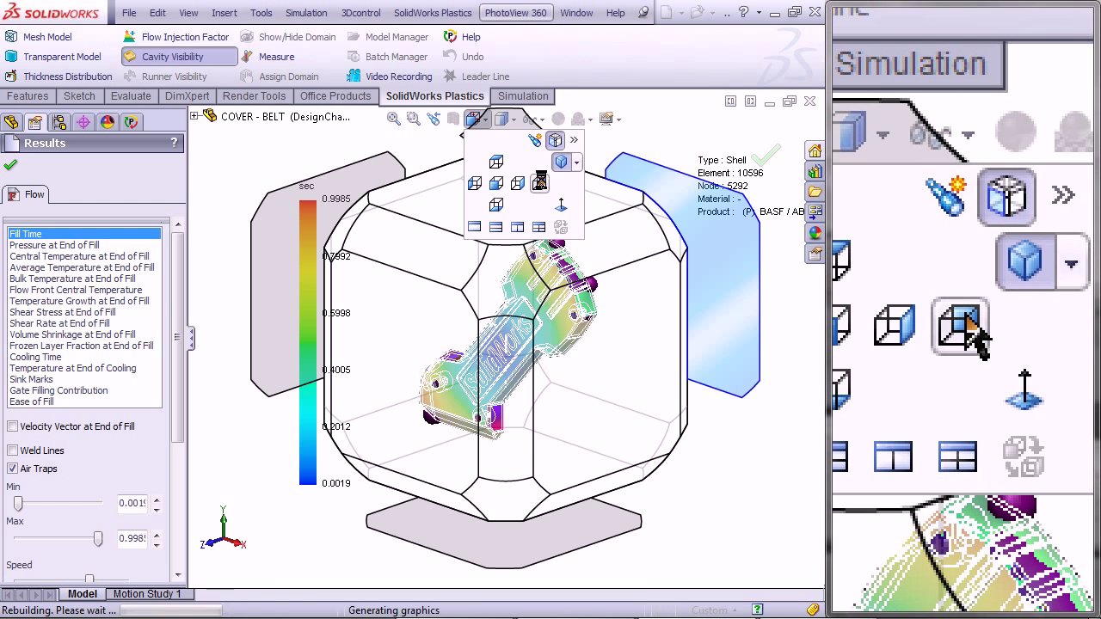
pyautogui.click(540, 184)
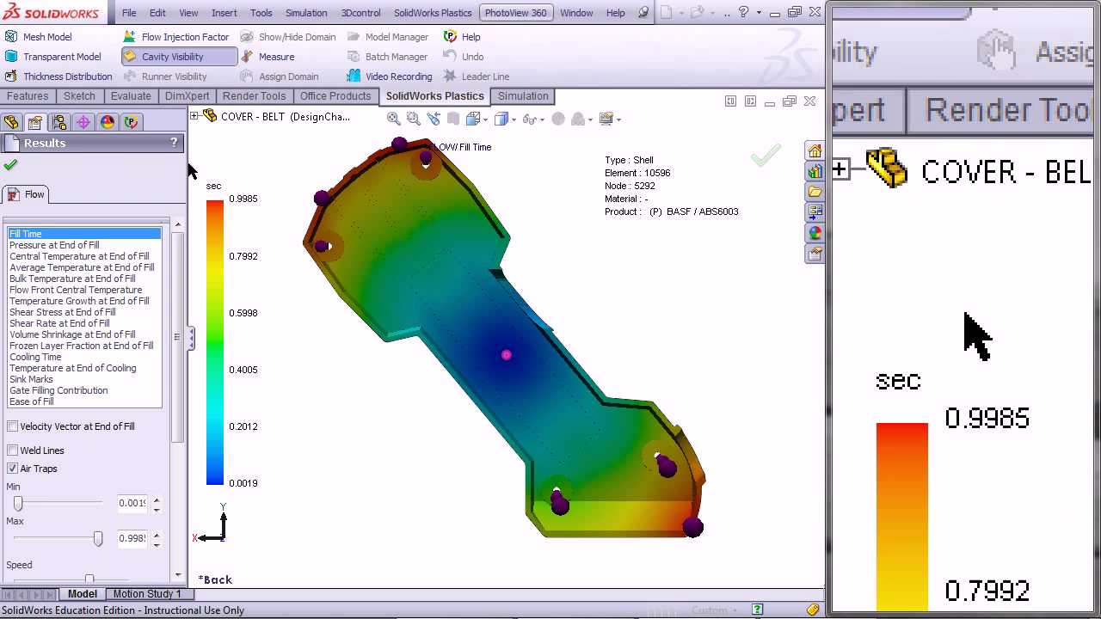
pyautogui.click(11, 169)
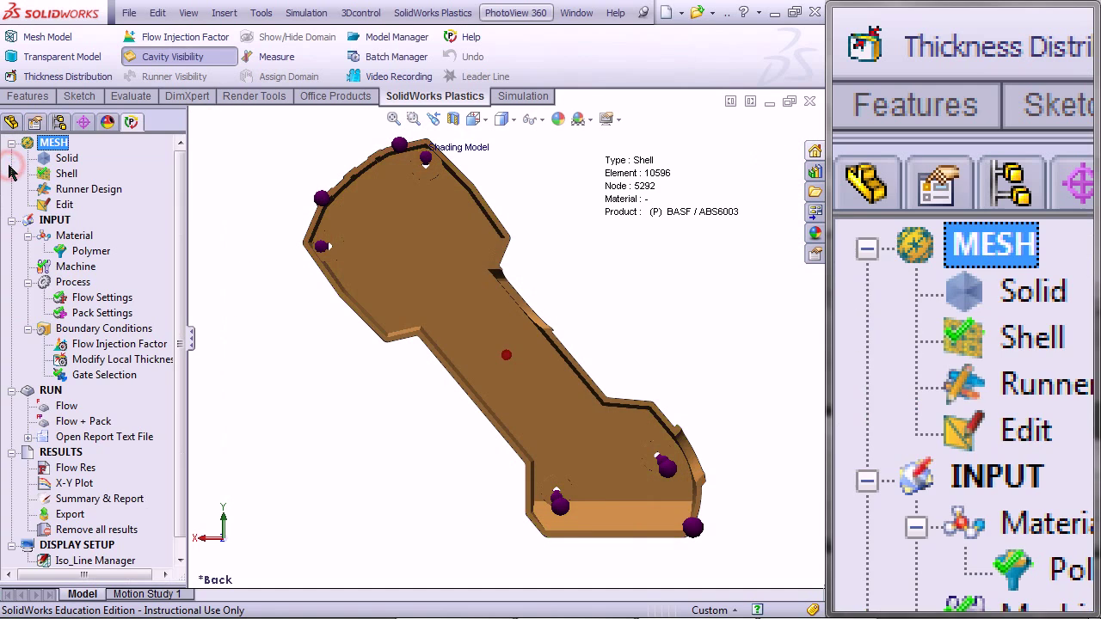